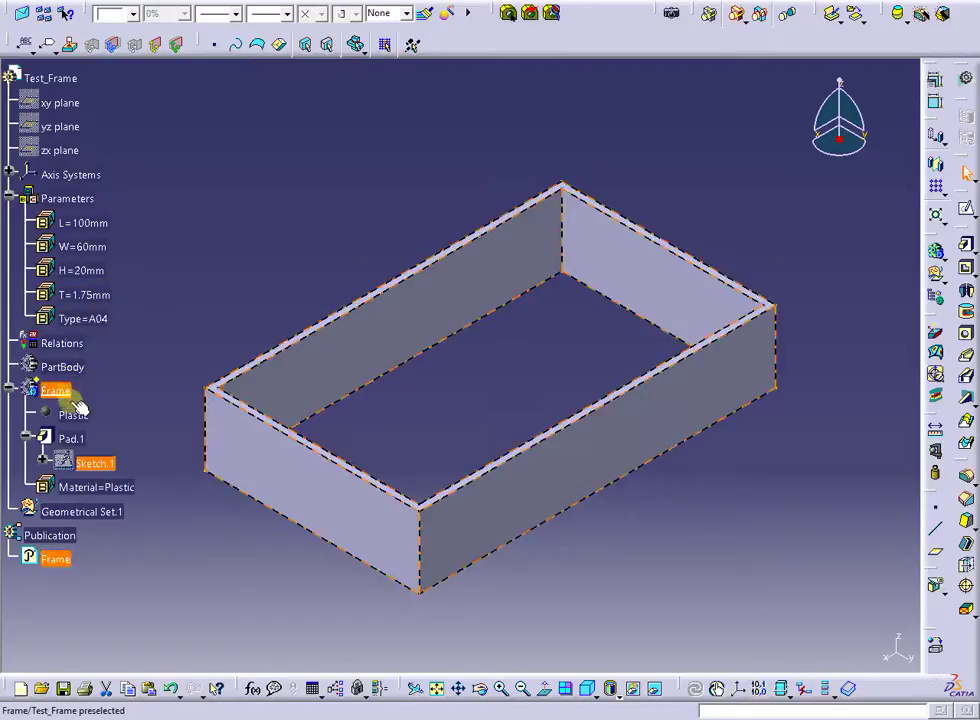
Step: Open the profile sketch and link its 100 mm length dimension to parameter L
double_click(90, 464)
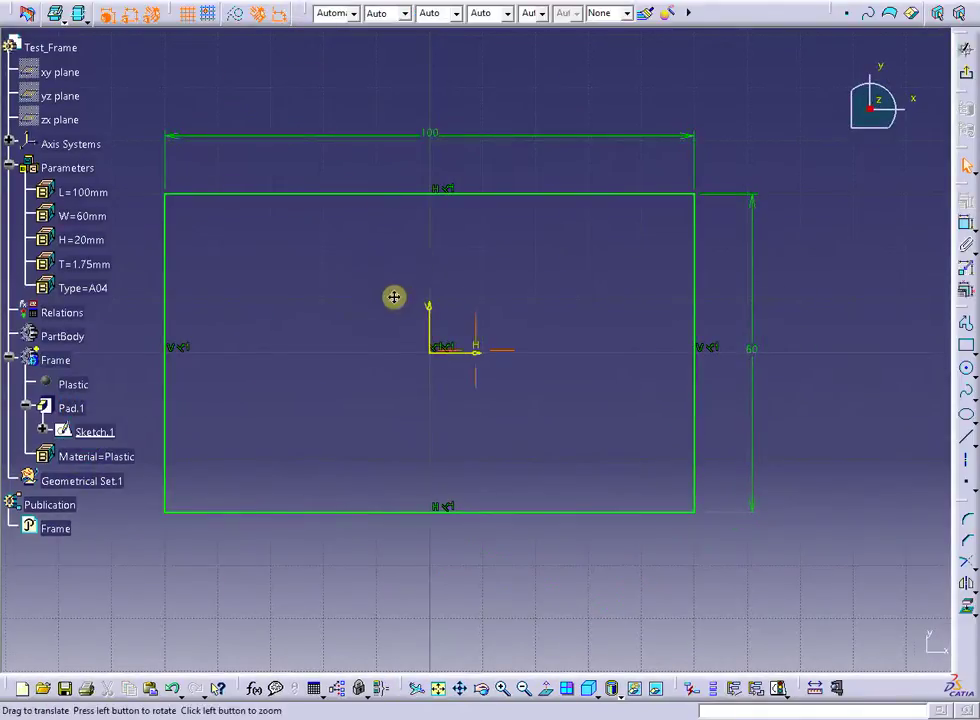
middle_click_drag(394, 295, 464, 346)
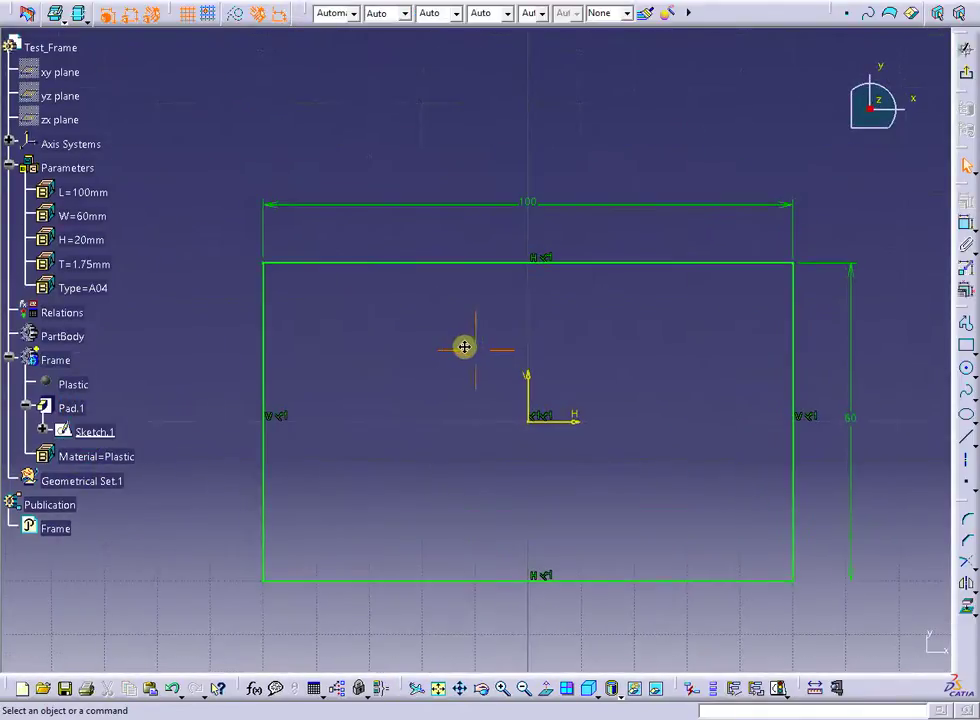
left_click(527, 206)
double_click(527, 206)
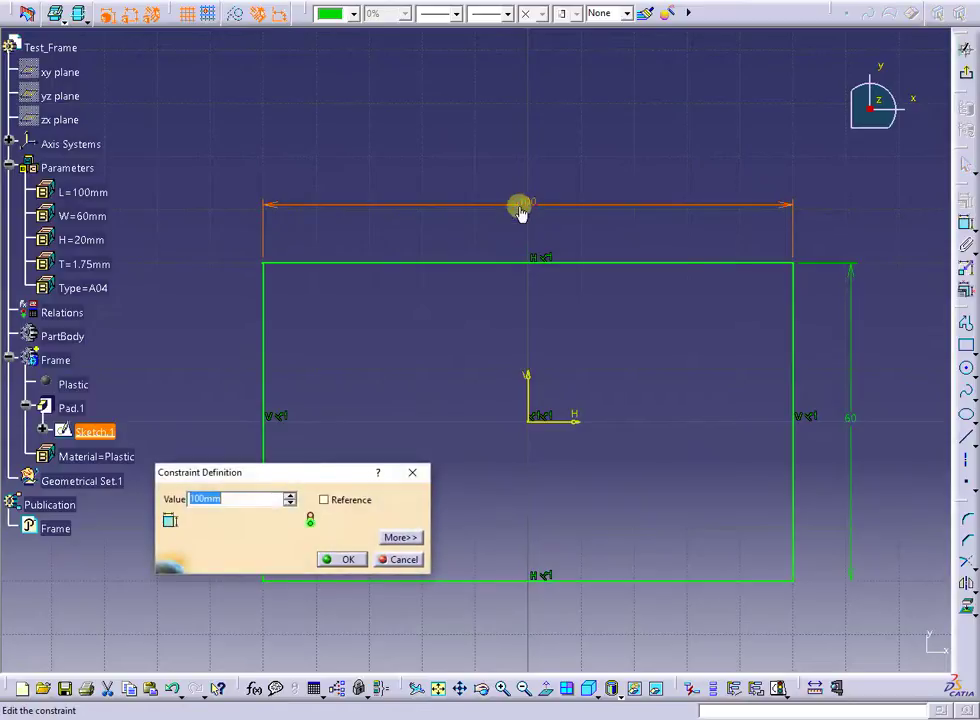
type("=")
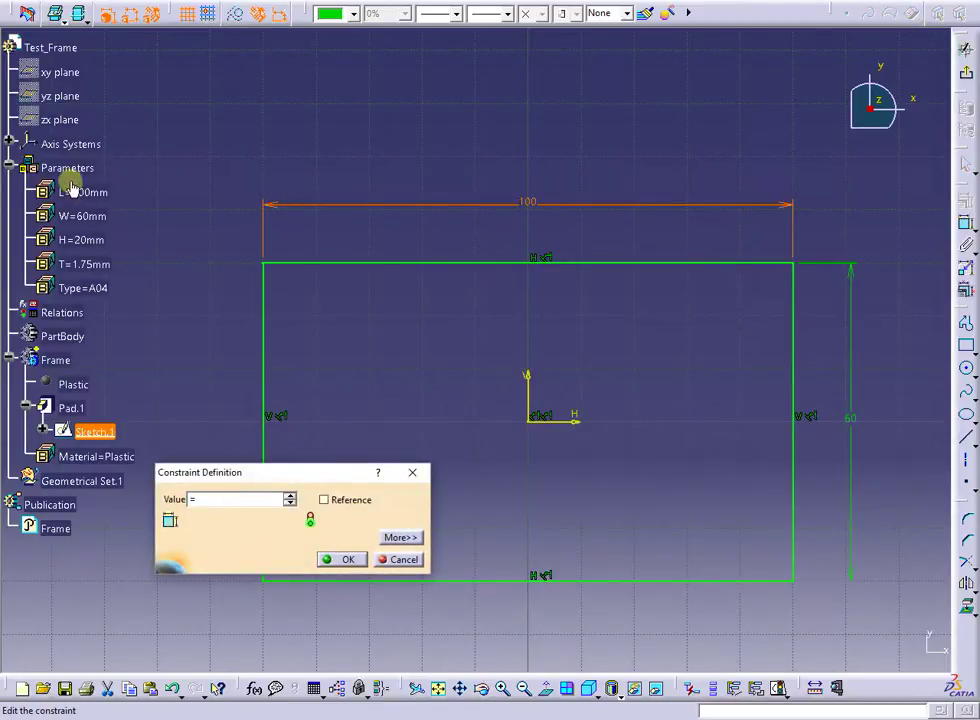
left_click(85, 192)
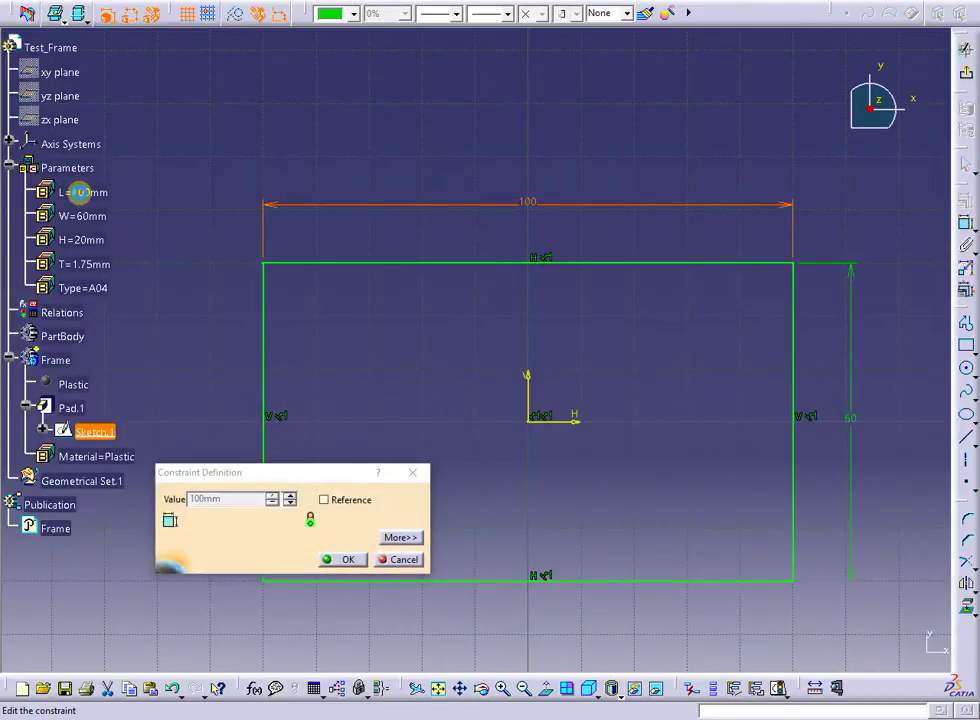
left_click(347, 561)
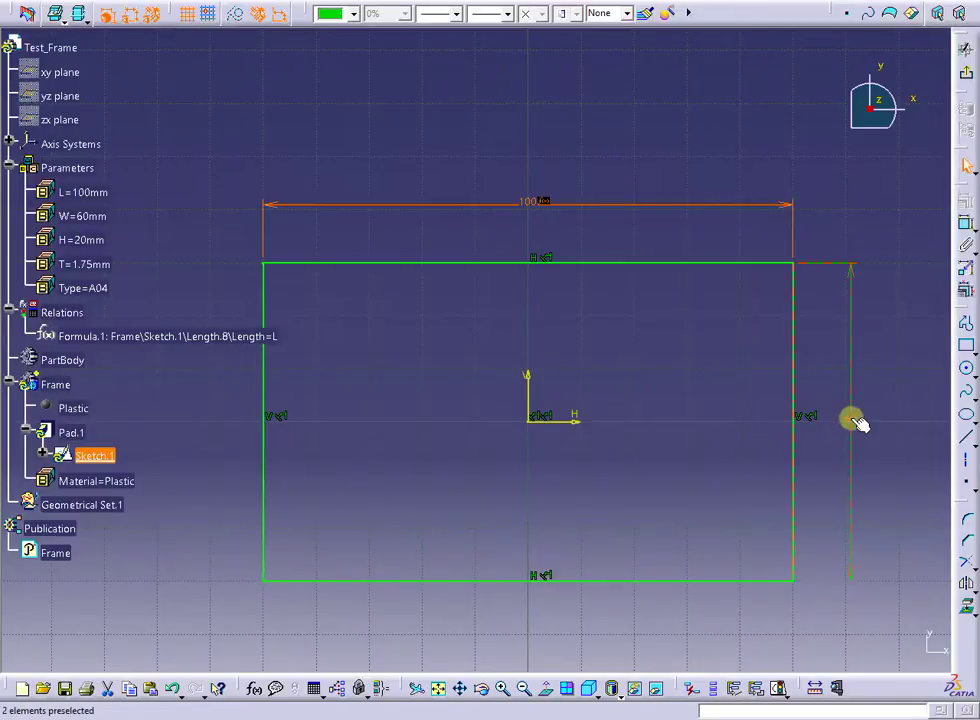
Step: Link the 60 mm width dimension to parameter W and exit the sketch
double_click(851, 420)
type("=")
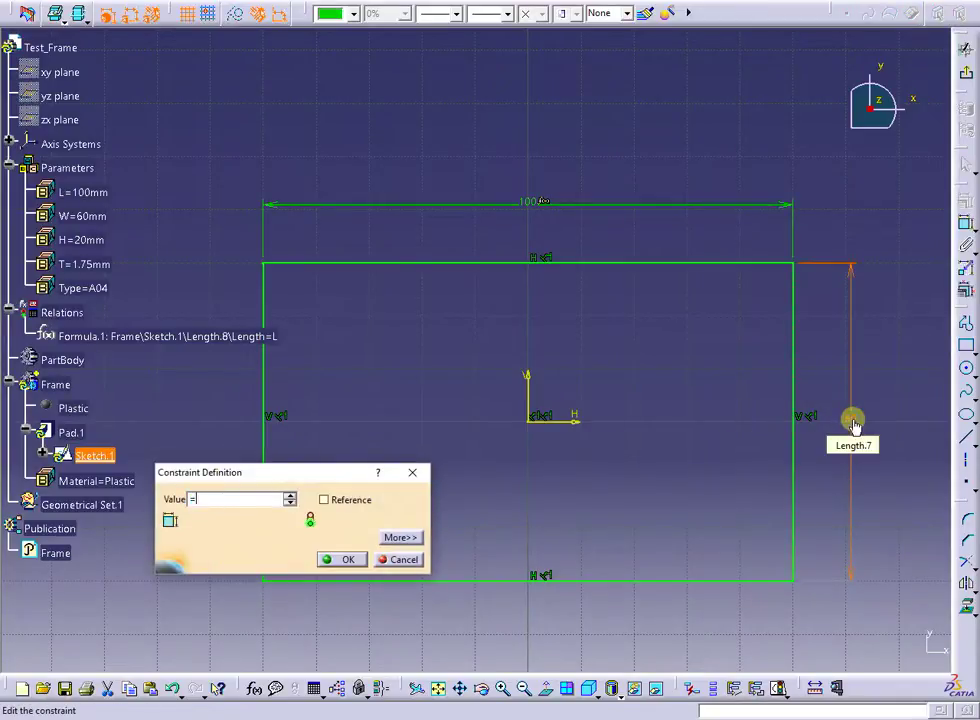
left_click(80, 216)
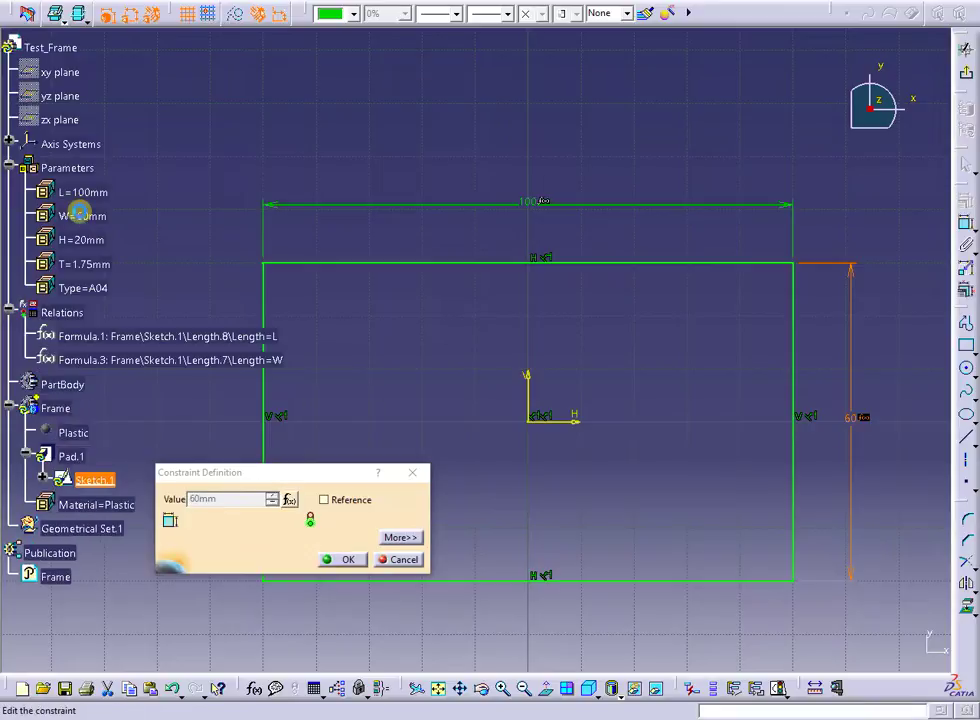
left_click(340, 560)
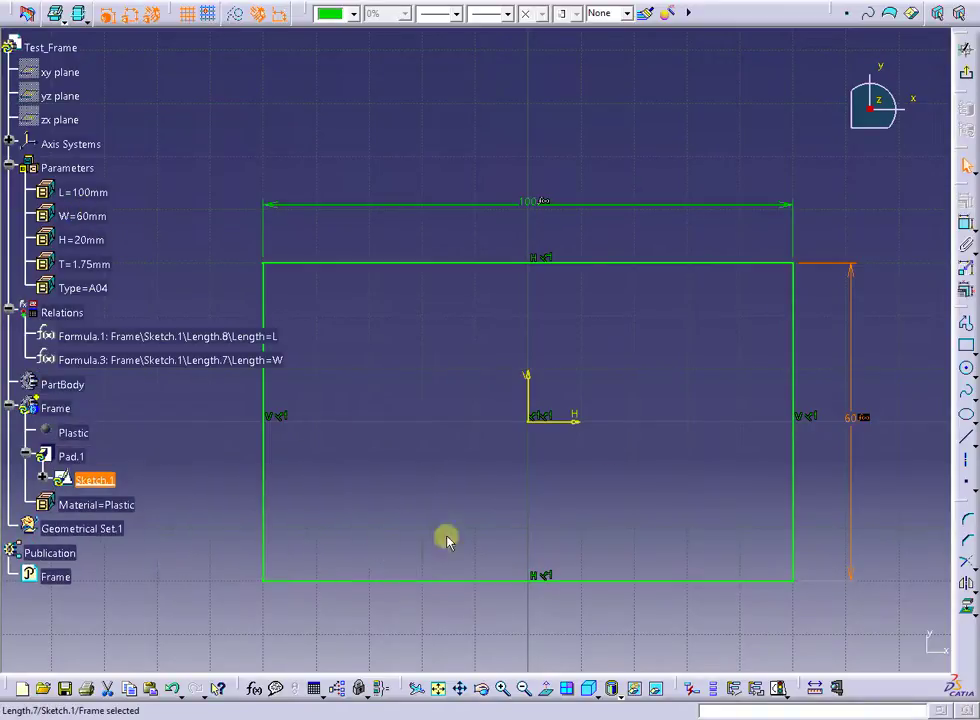
left_click(968, 78)
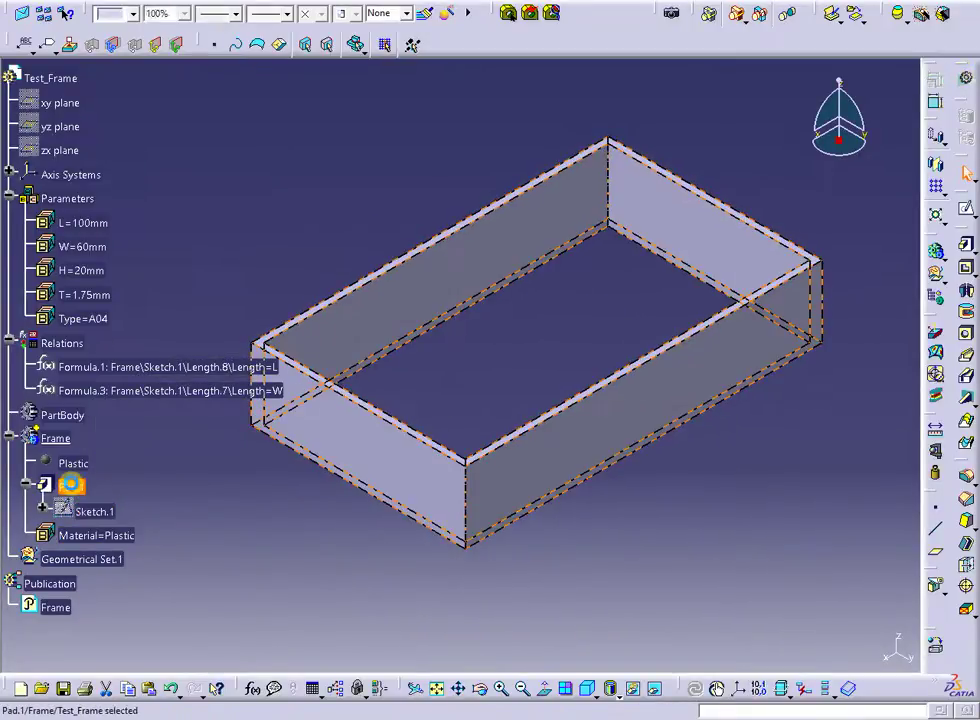
Step: Edit Pad.1 so its length equals H and its Thickness1 equals T
double_click(78, 490)
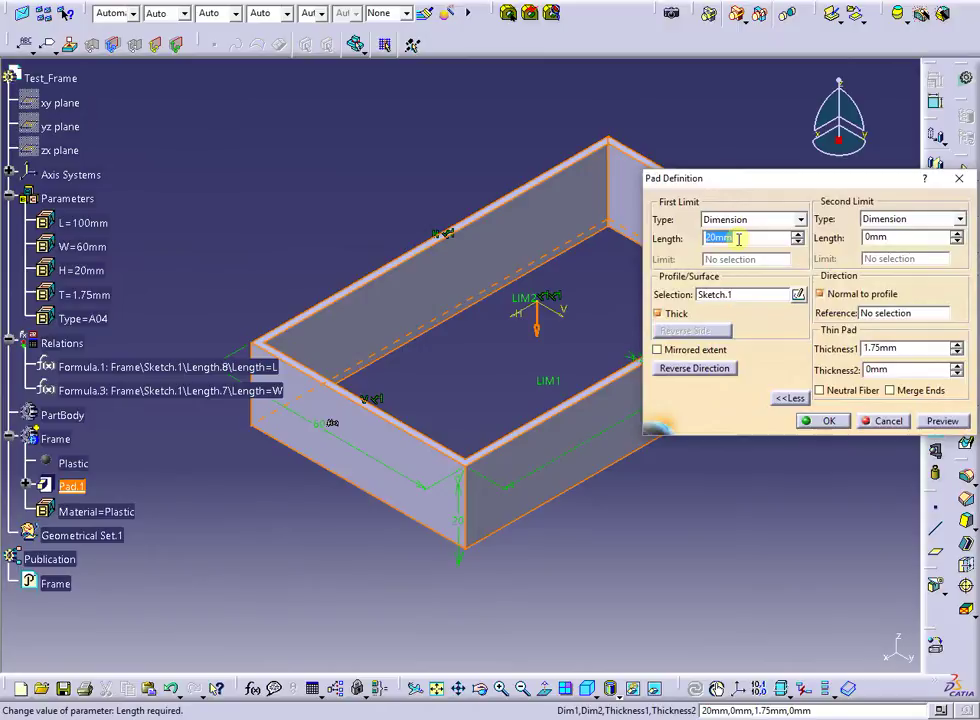
type("=")
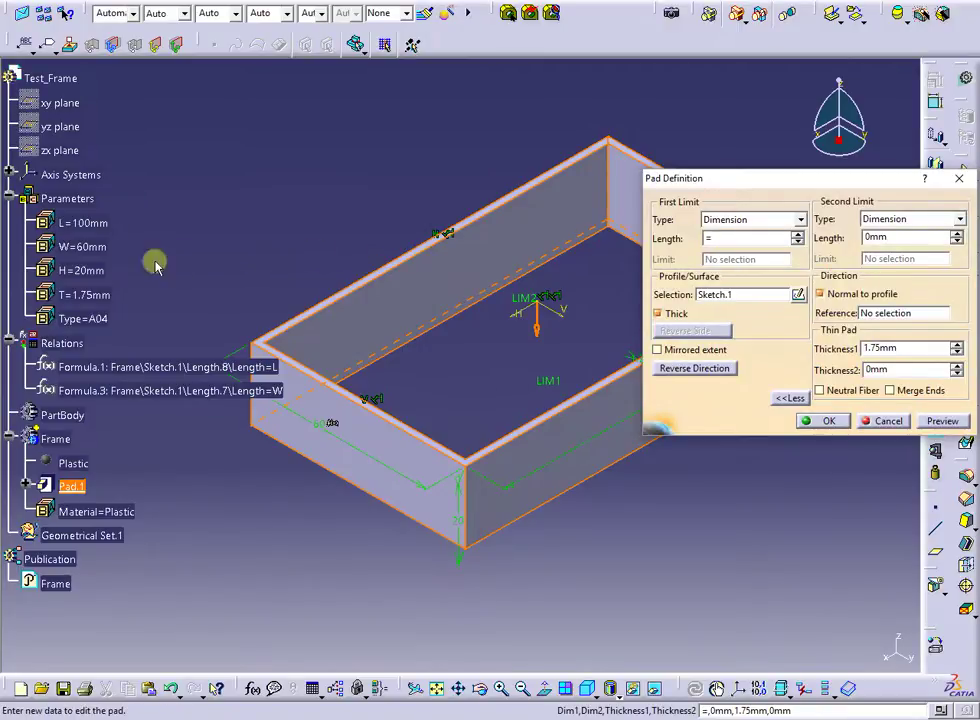
left_click(68, 270)
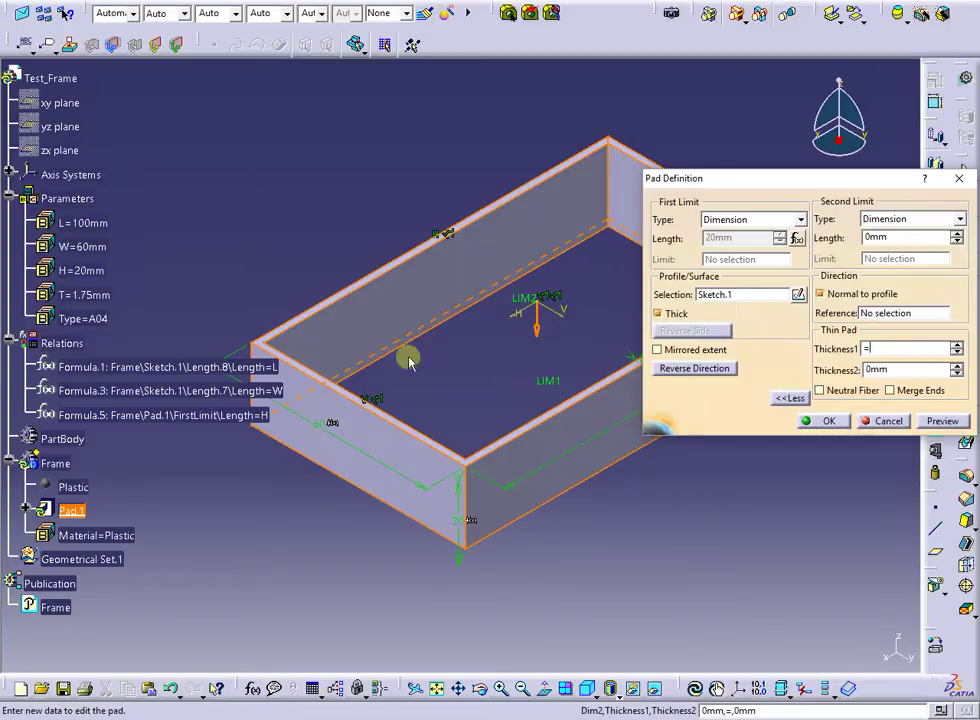
left_click(85, 299)
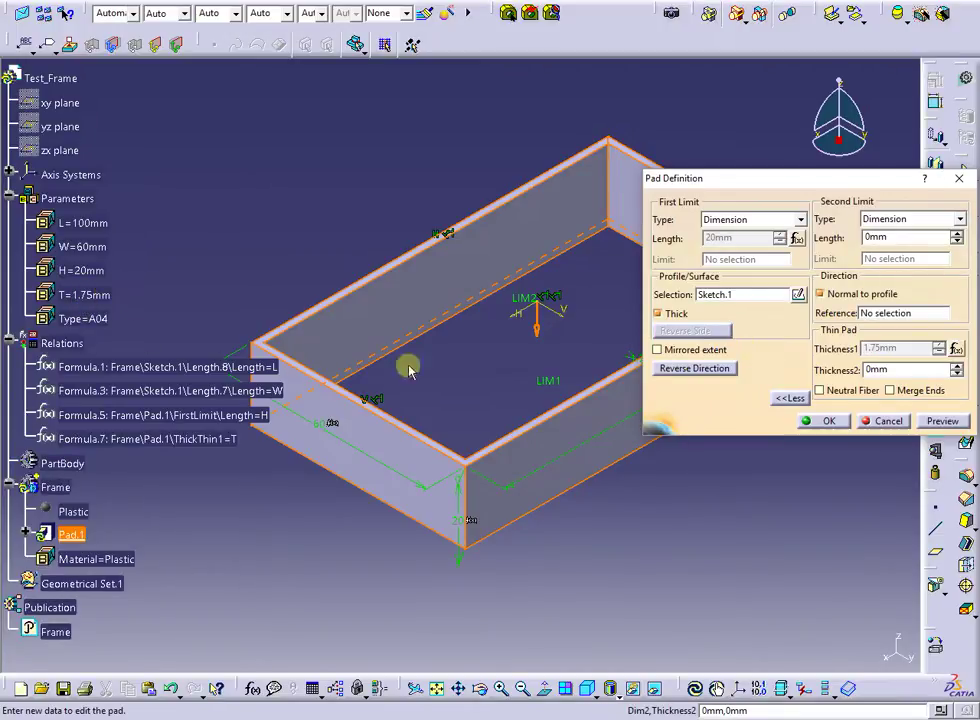
left_click(820, 421)
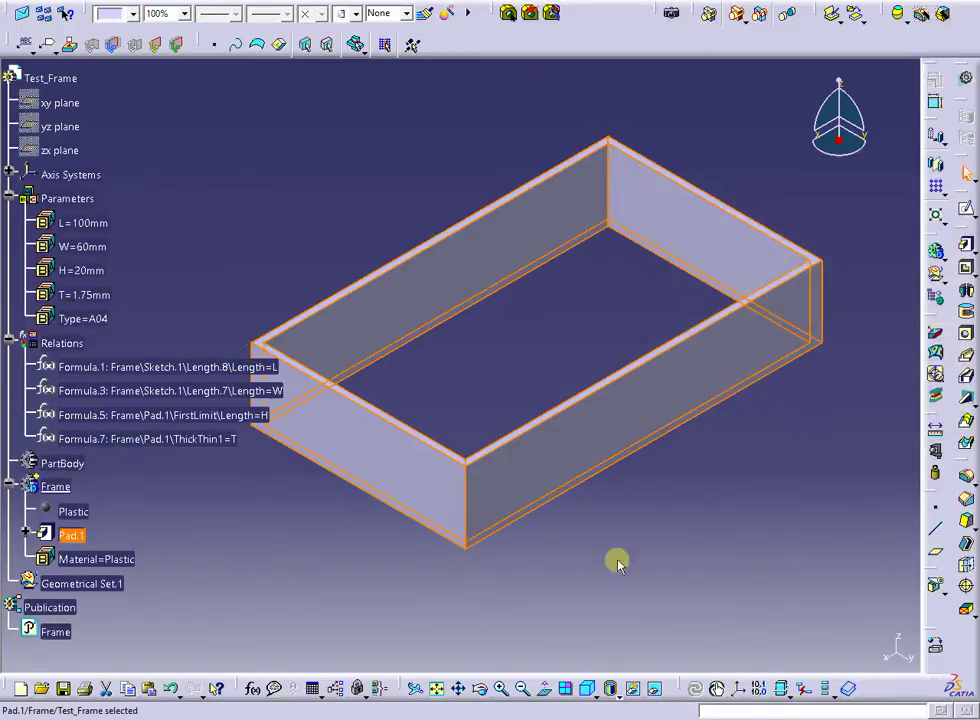
left_click(336, 557)
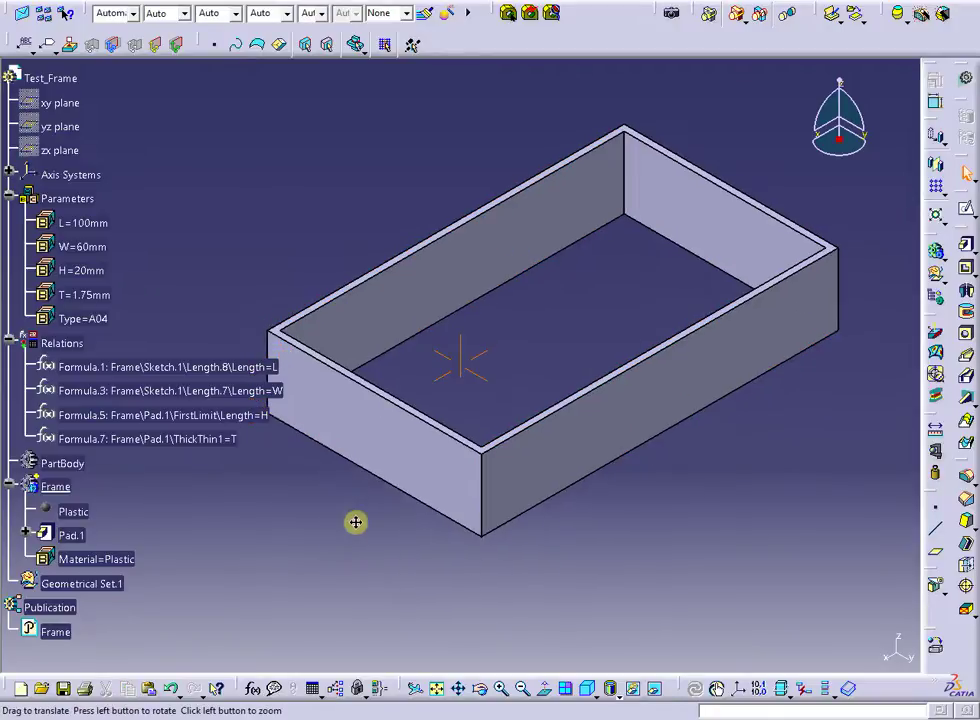
middle_click_drag(338, 537, 356, 556)
Step: Set parameter L to 25mm and parameter W to 15mm
double_click(85, 222)
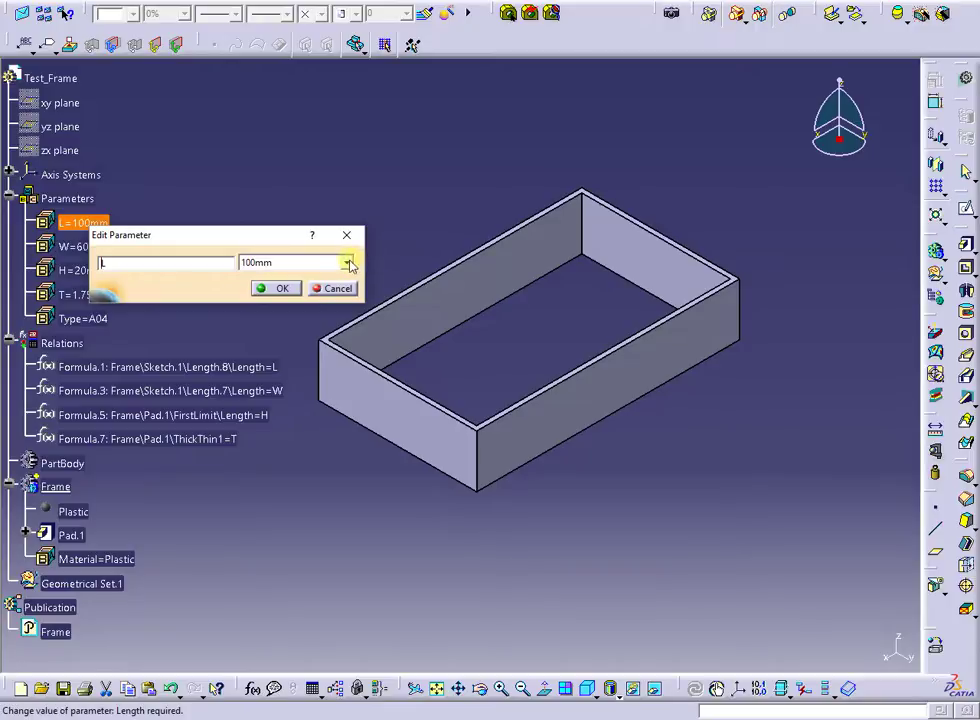
left_click(346, 262)
left_click(290, 279)
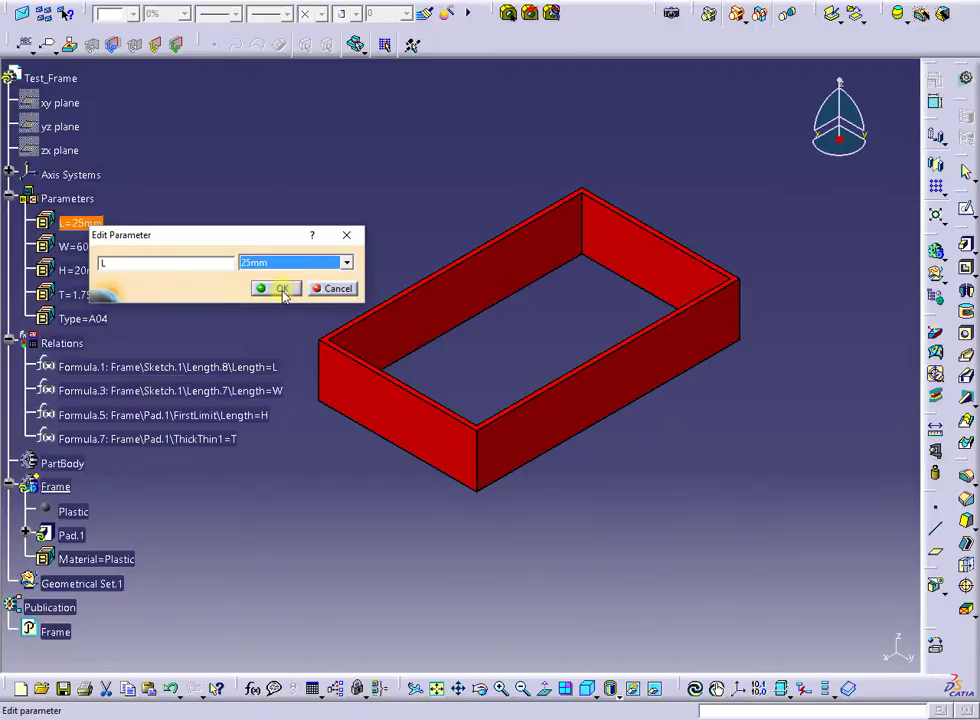
left_click(283, 289)
double_click(85, 246)
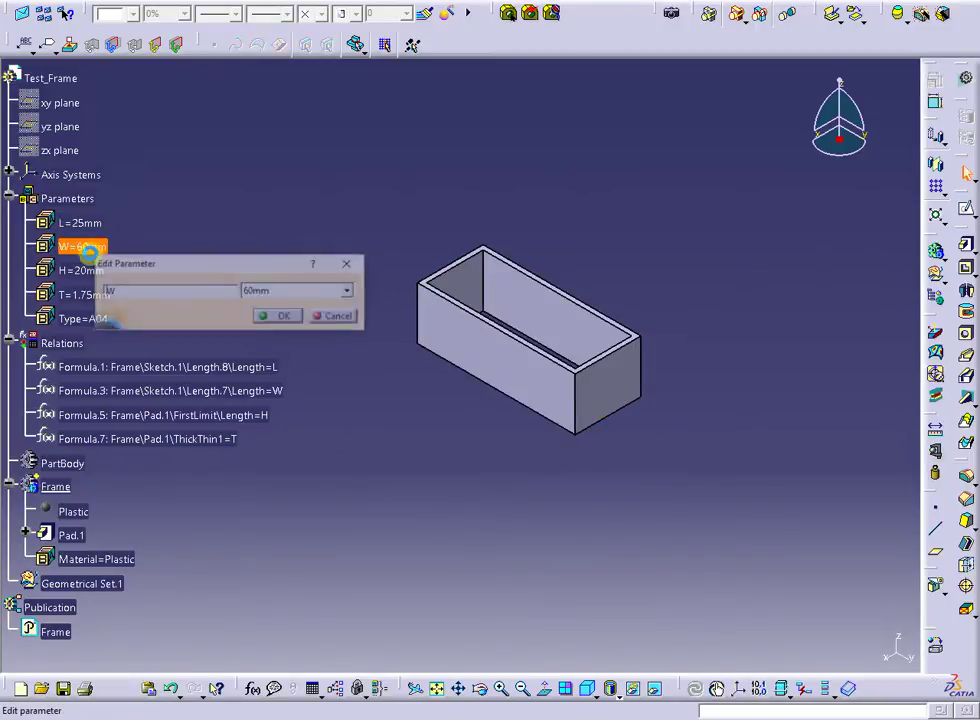
left_click(349, 291)
left_click(300, 290)
left_click(280, 316)
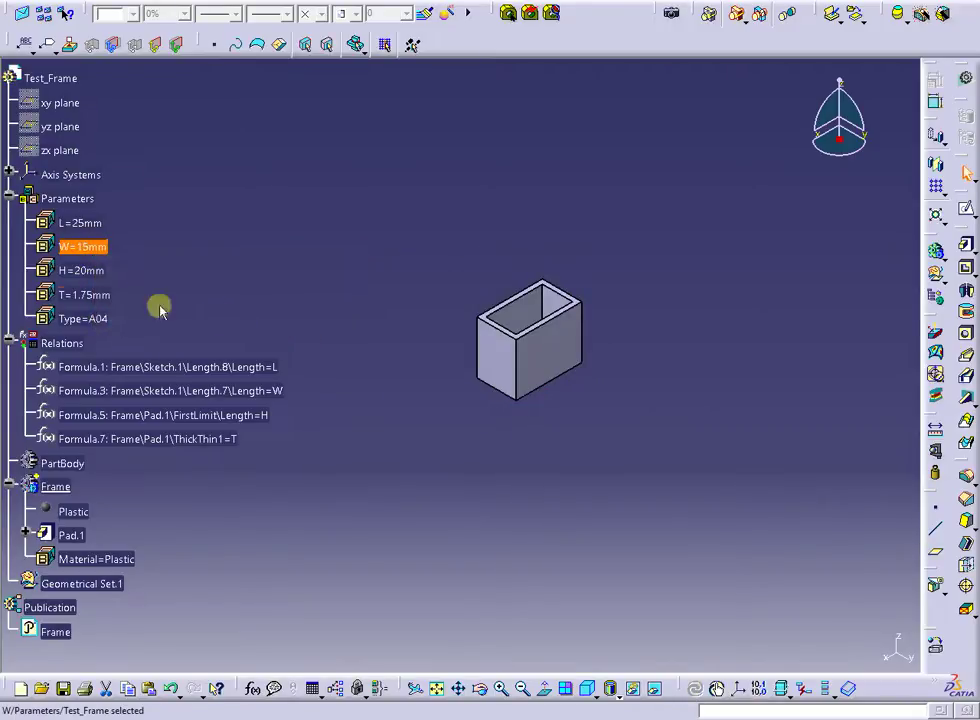
Step: Change H to 5mm and T to 0.5mm, then refit the resized frame
double_click(90, 271)
left_click(352, 310)
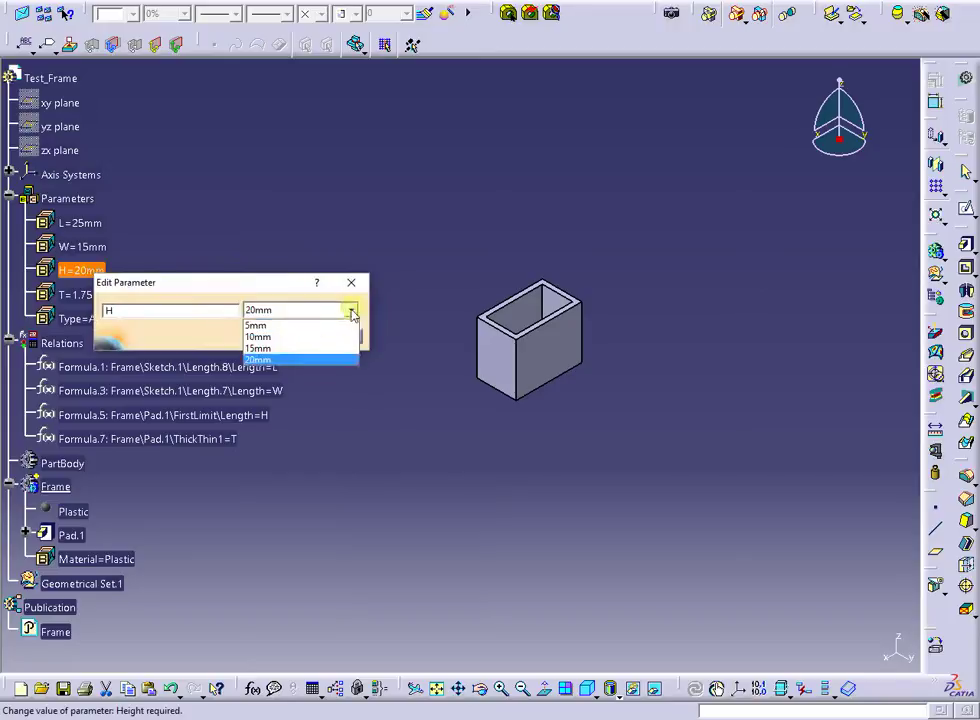
left_click(291, 321)
left_click(276, 340)
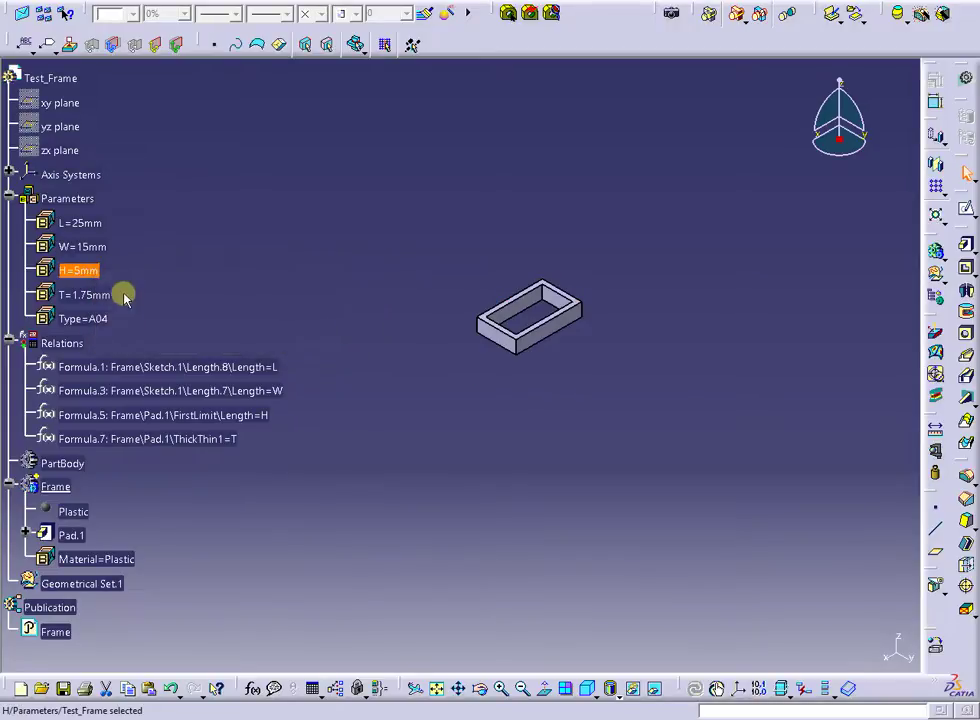
double_click(98, 294)
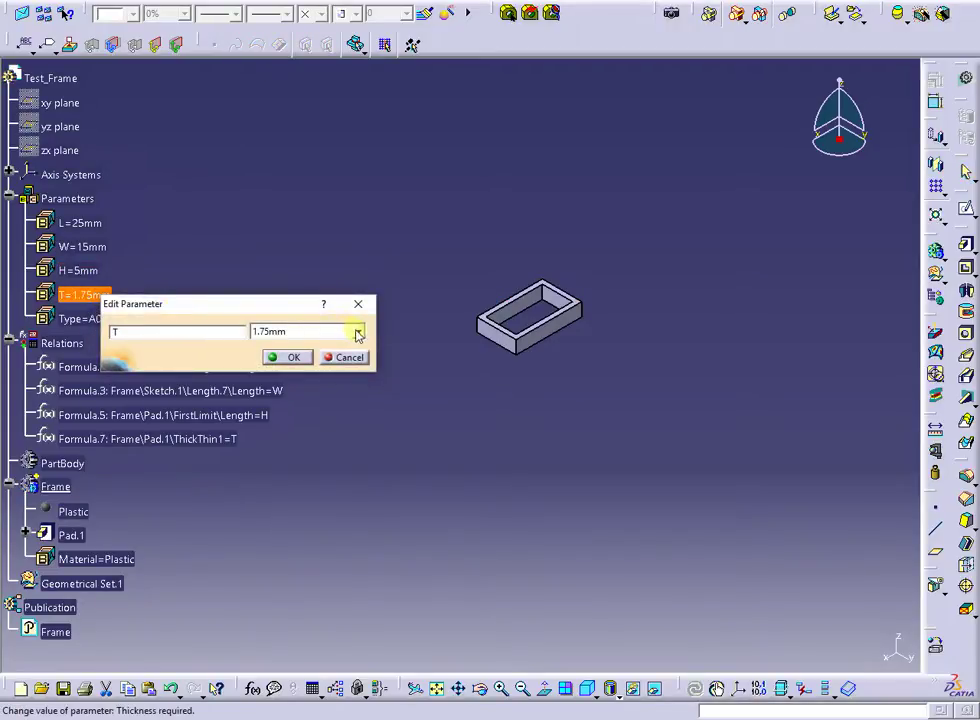
left_click(358, 336)
left_click(297, 345)
left_click(294, 359)
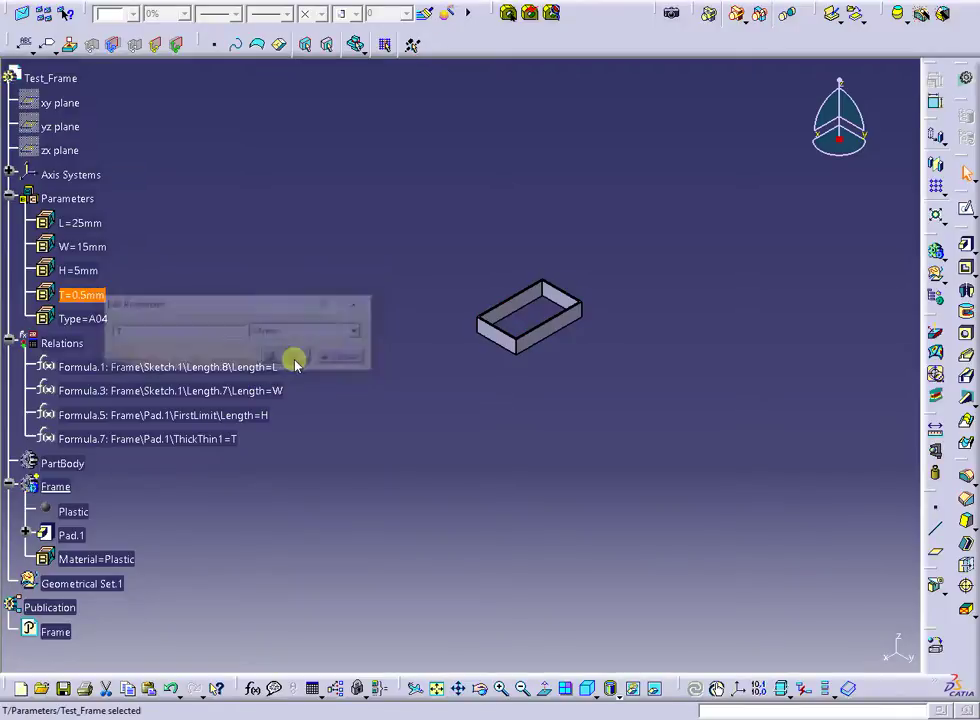
left_click(438, 689)
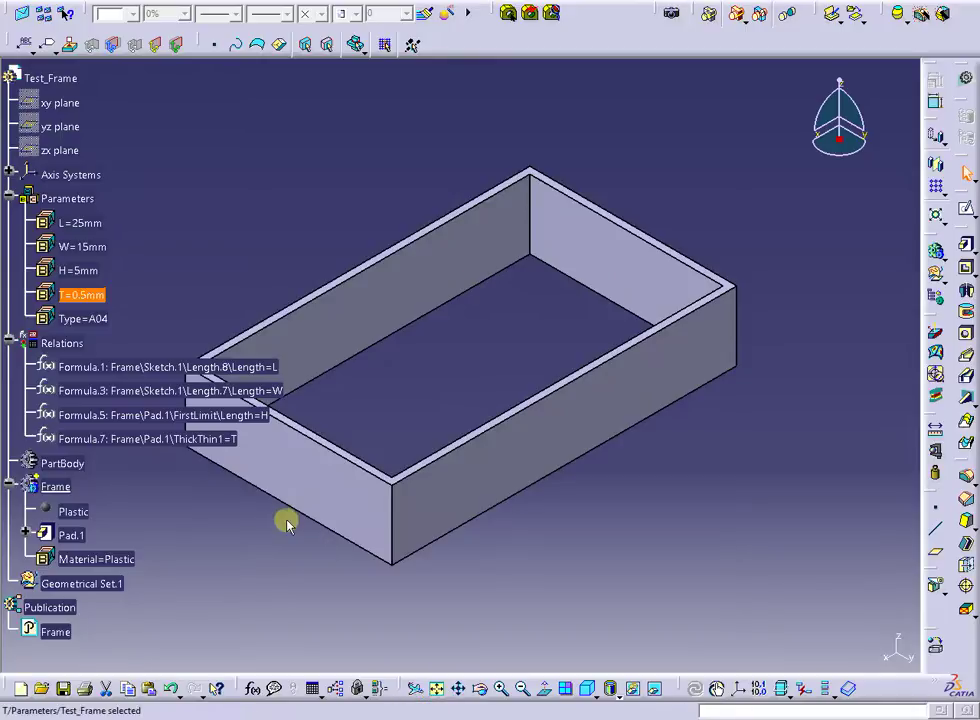
middle_click_drag(280, 521, 394, 499)
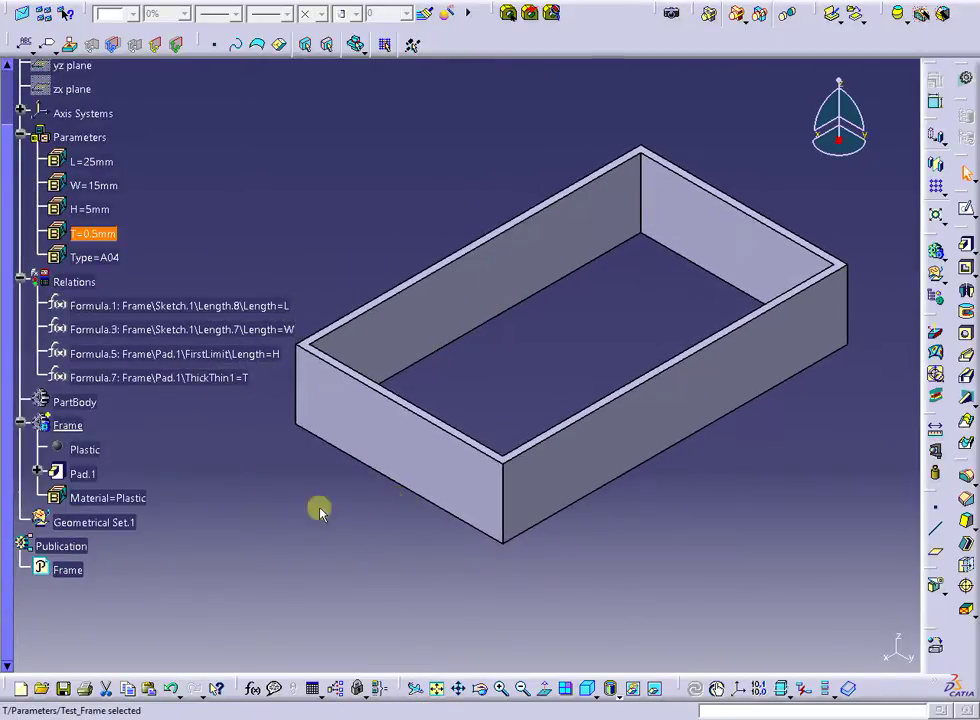
scroll(257, 513, "up", 5)
scroll(257, 513, "down", 2)
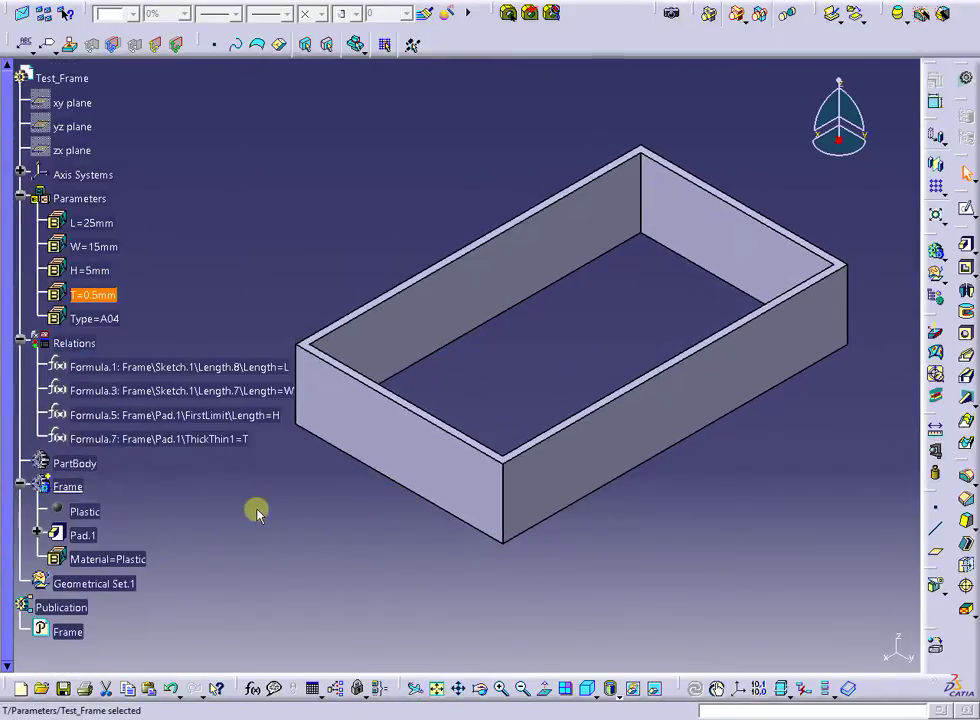
Step: In Knowledge Advisor, create Rule.1 with if/else Type conditions assigning L, W, H and T
left_click(967, 84)
left_click(781, 578)
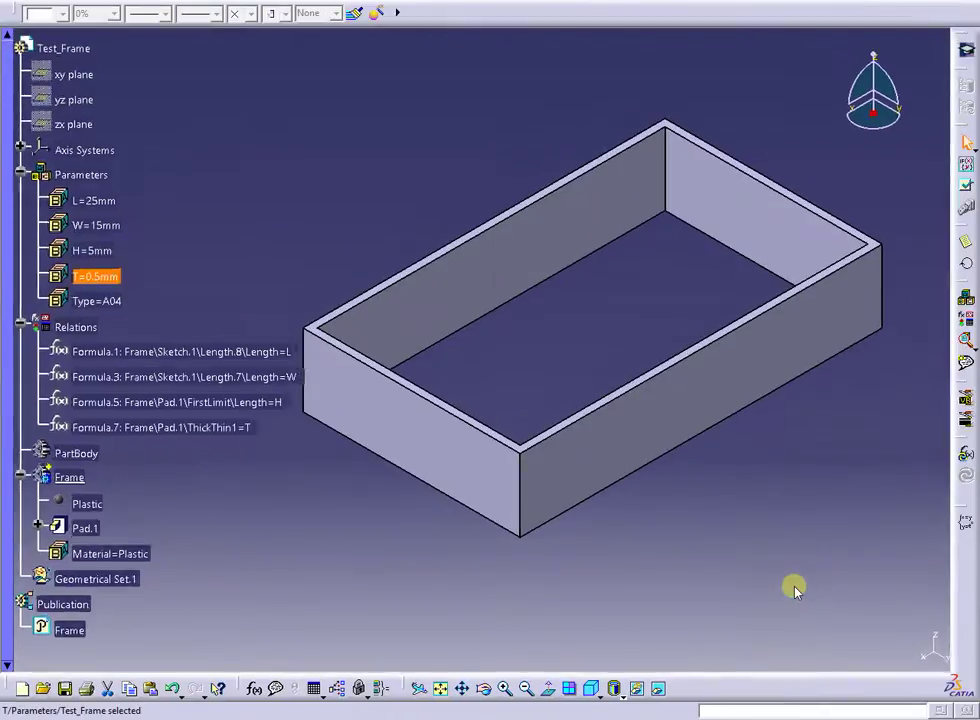
left_click(968, 166)
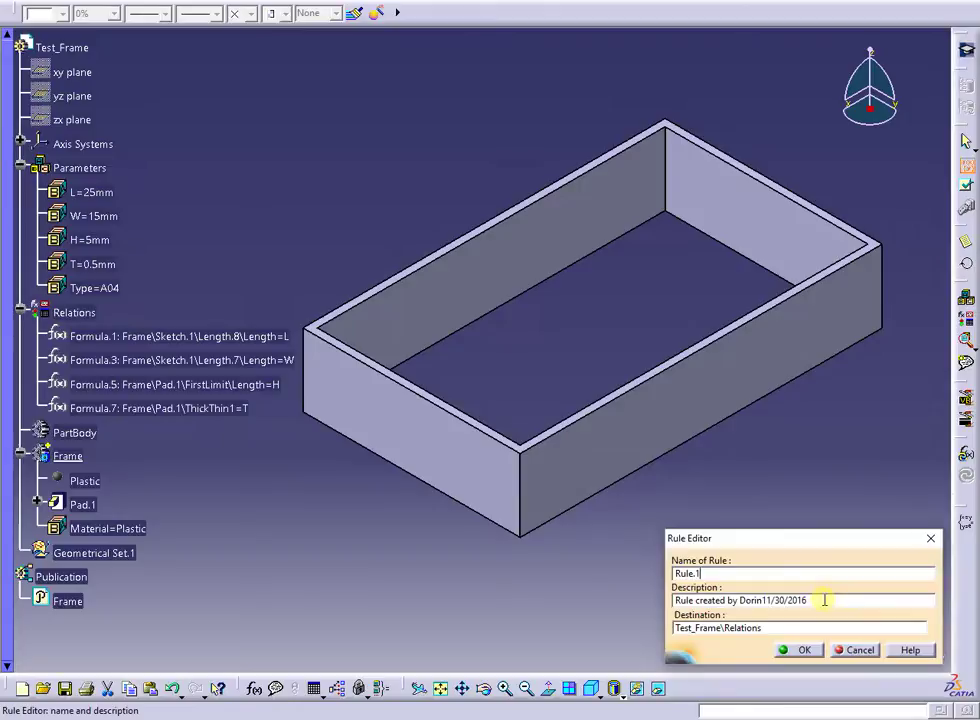
left_click(804, 650)
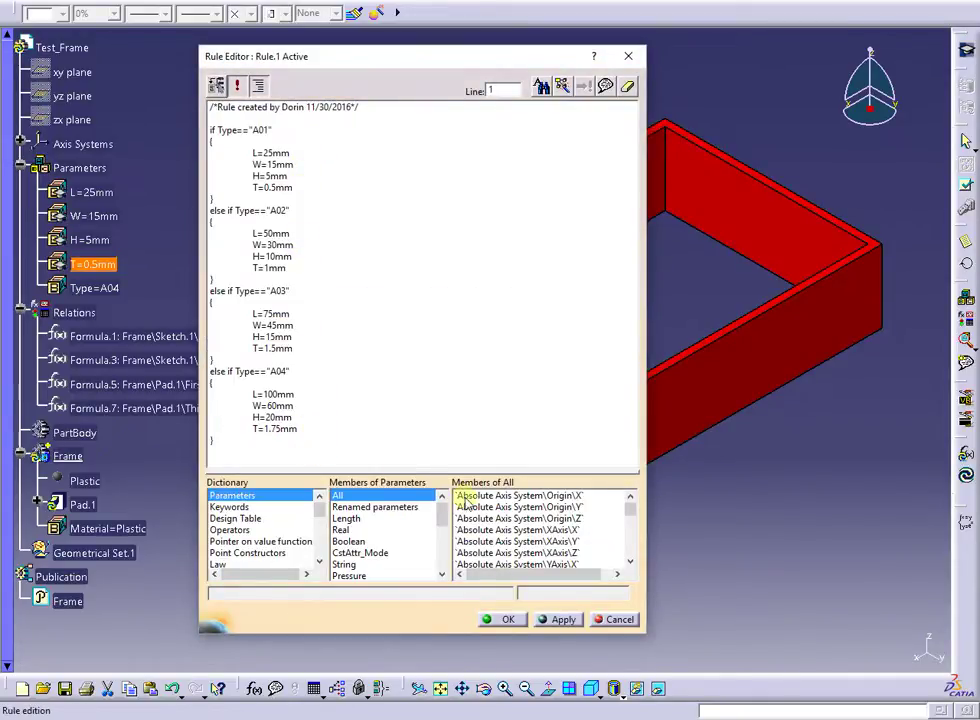
left_click(508, 621)
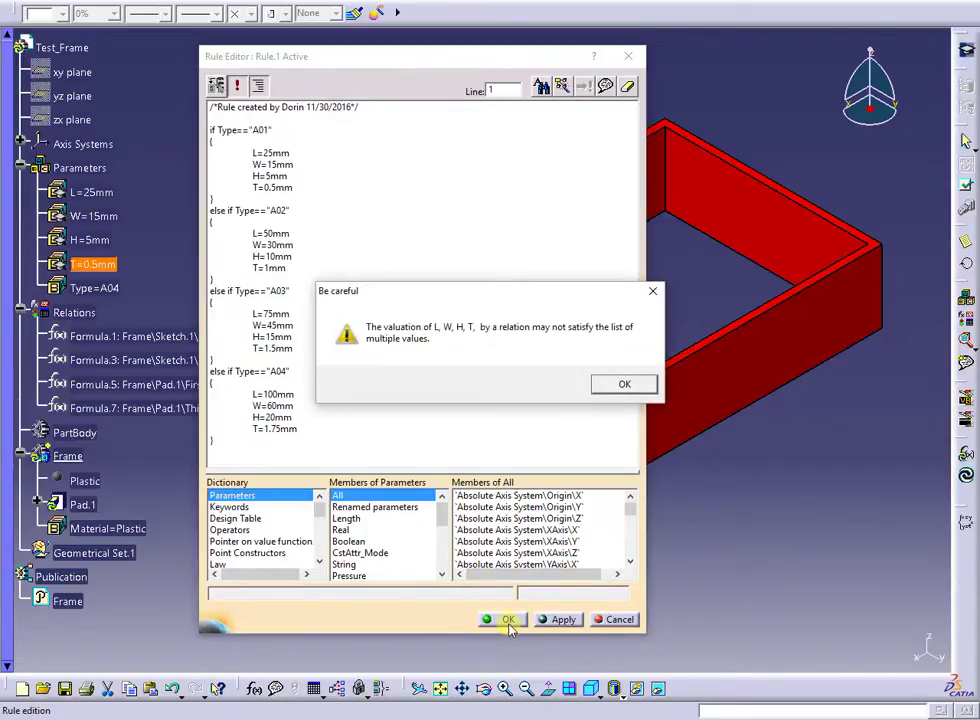
left_click(612, 385)
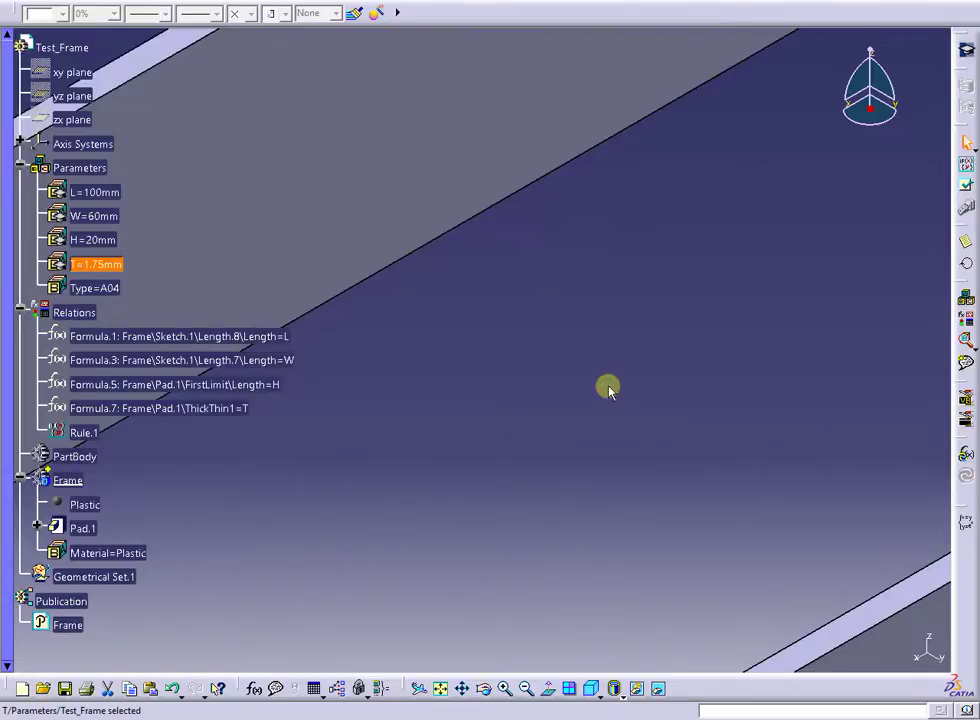
left_click(440, 689)
Step: Reopen Rule.1 in the Rule Editor, apply it again and close it
middle_click_drag(280, 416, 382, 464)
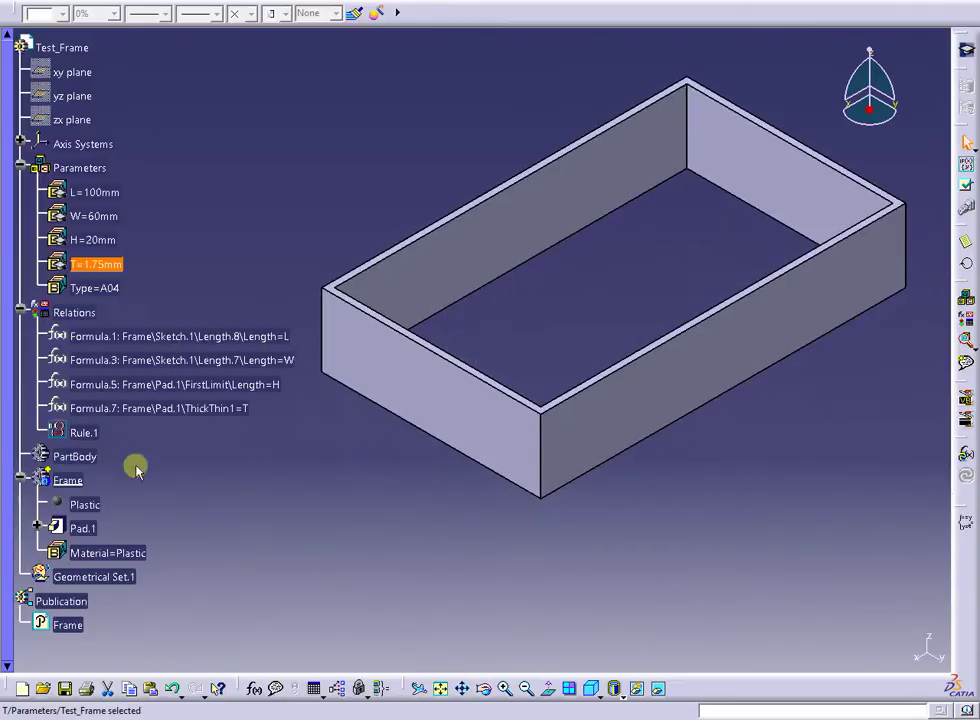
left_click(106, 432)
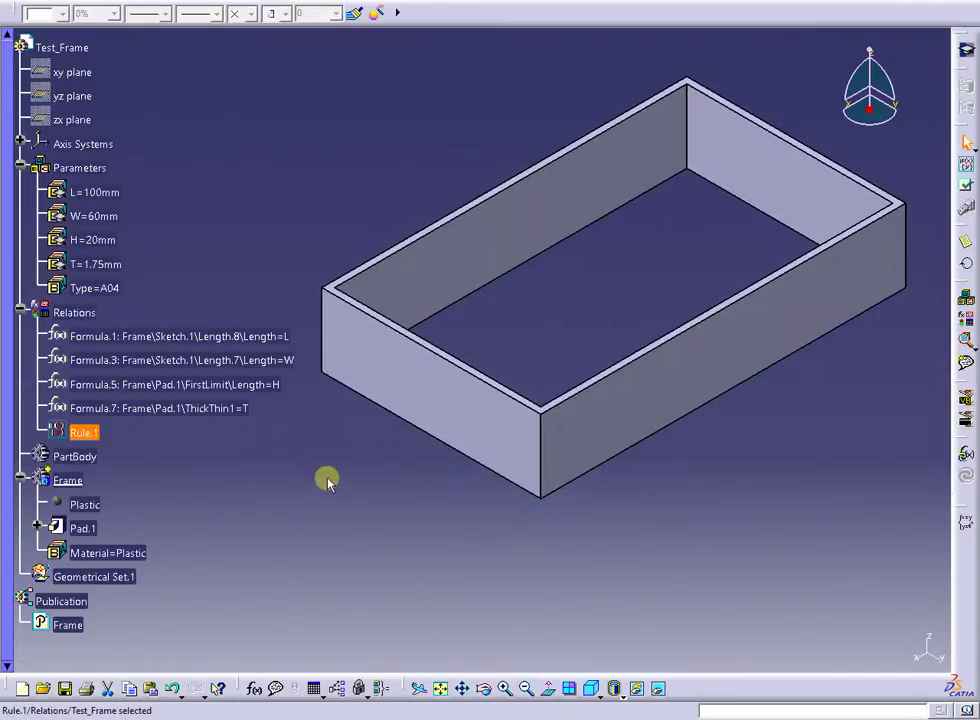
double_click(86, 433)
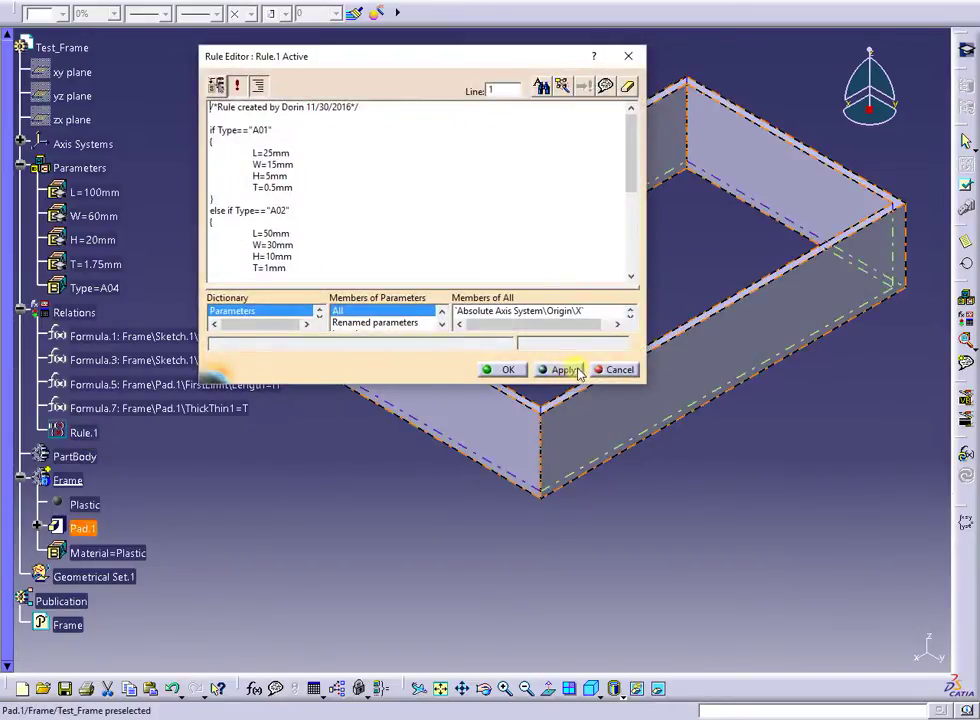
left_click(615, 369)
left_click(100, 288)
Step: Change Type to A01, refit the smaller frame in view, and save the part
double_click(105, 318)
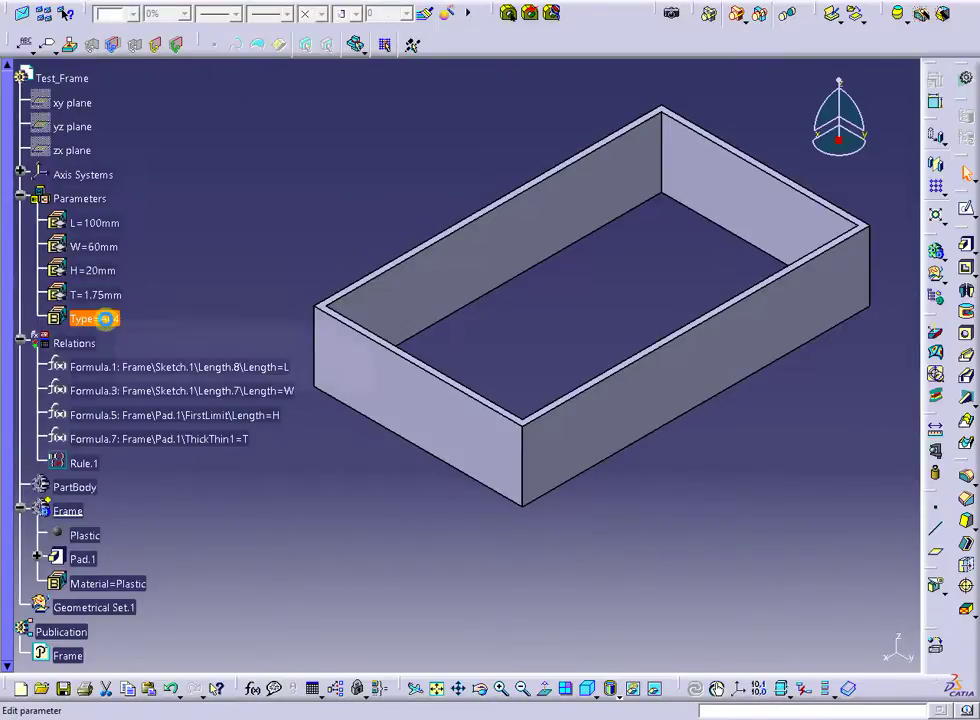
left_click(367, 357)
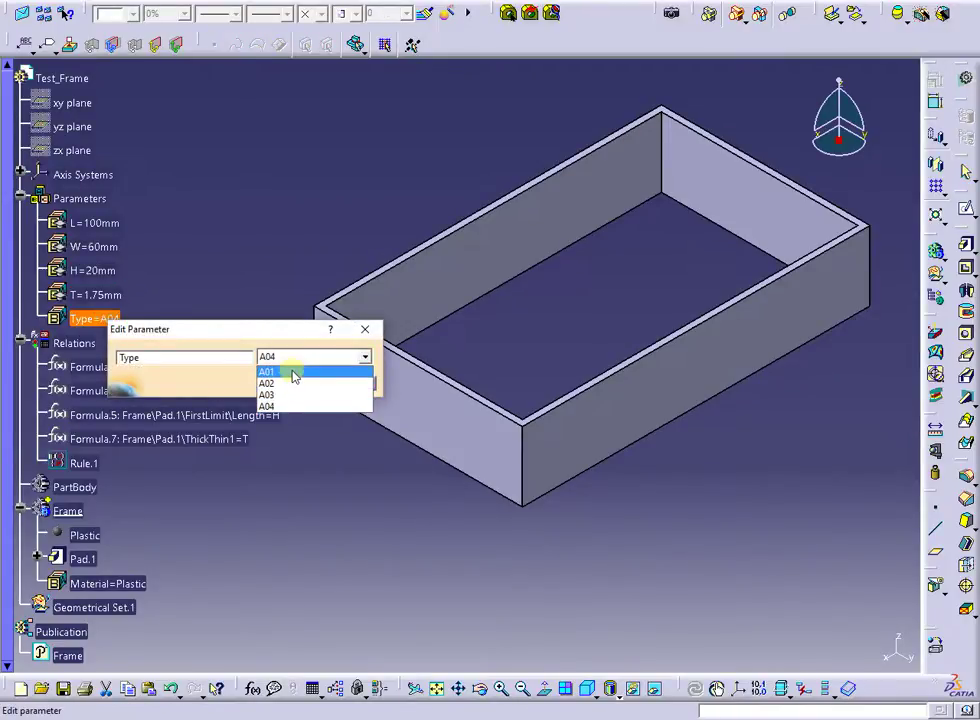
left_click(291, 371)
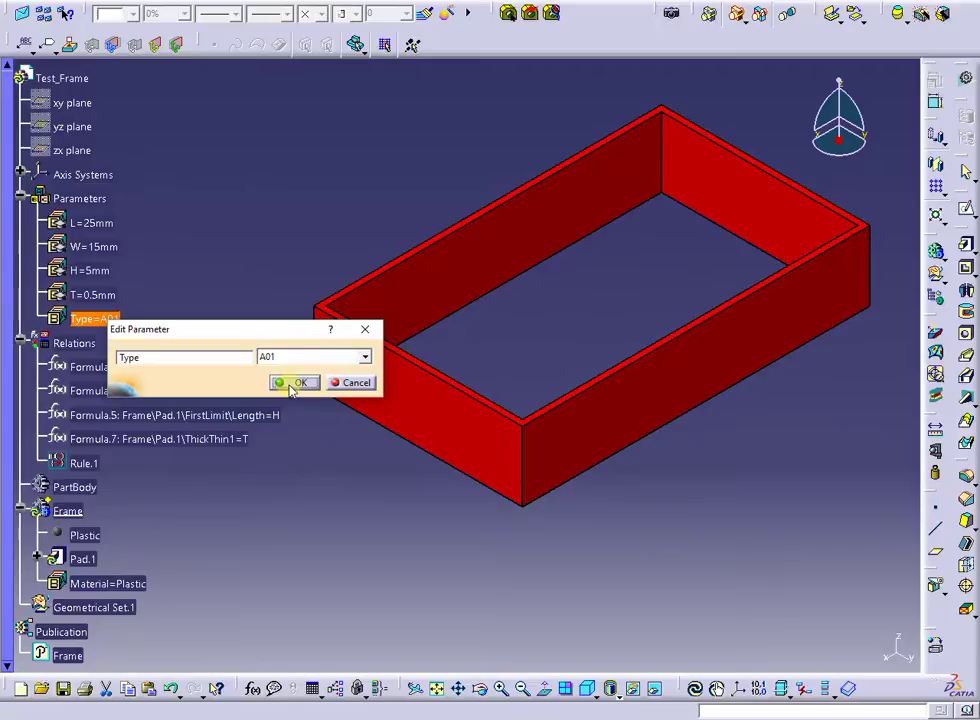
left_click(291, 386)
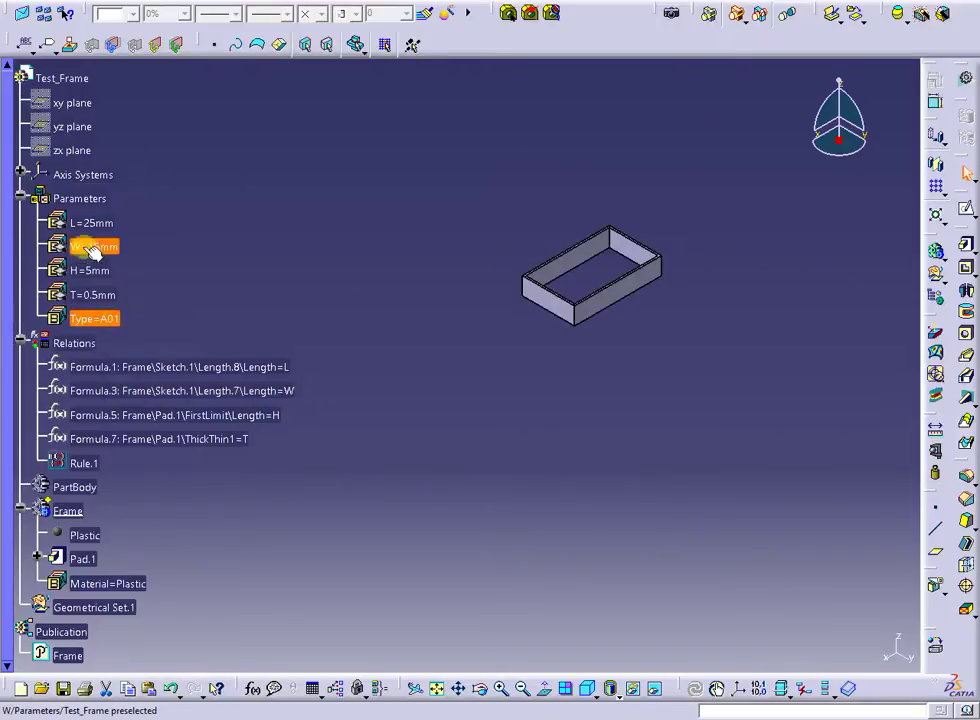
left_click(437, 688)
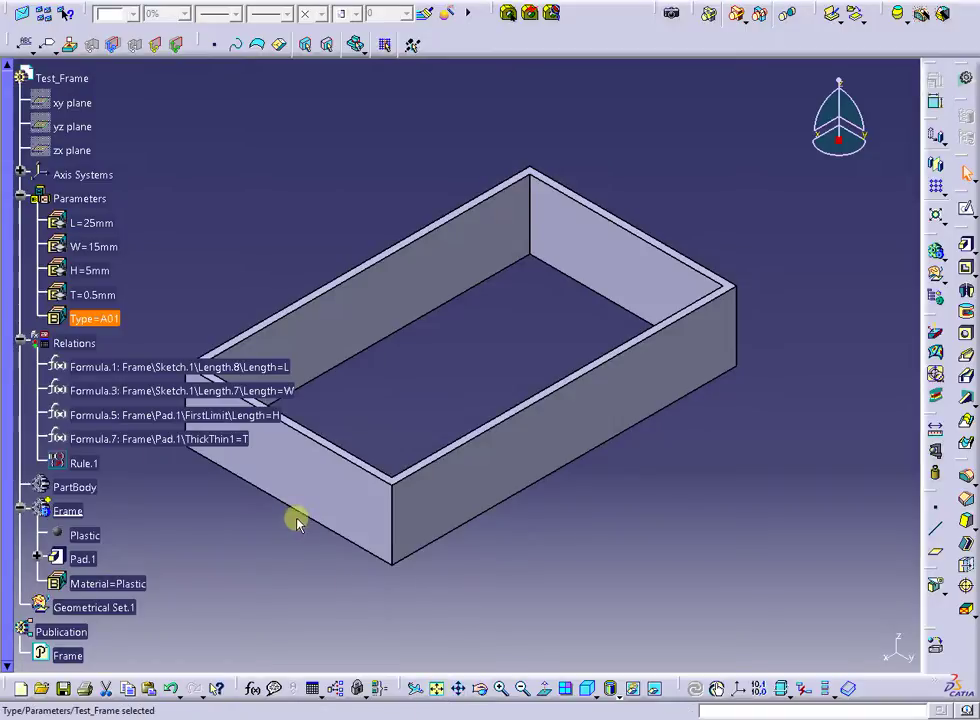
mouse_move(296, 530)
middle_mouse_down()
mouse_move(413, 505)
mouse_move(418, 522)
middle_mouse_up()
left_click(413, 503)
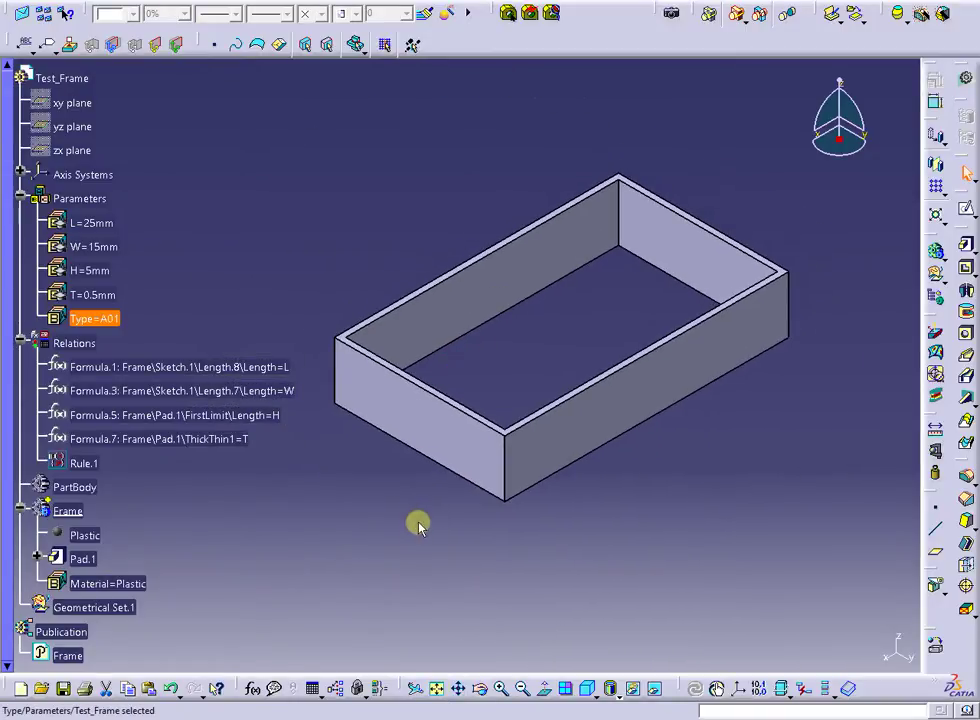
left_click(71, 690)
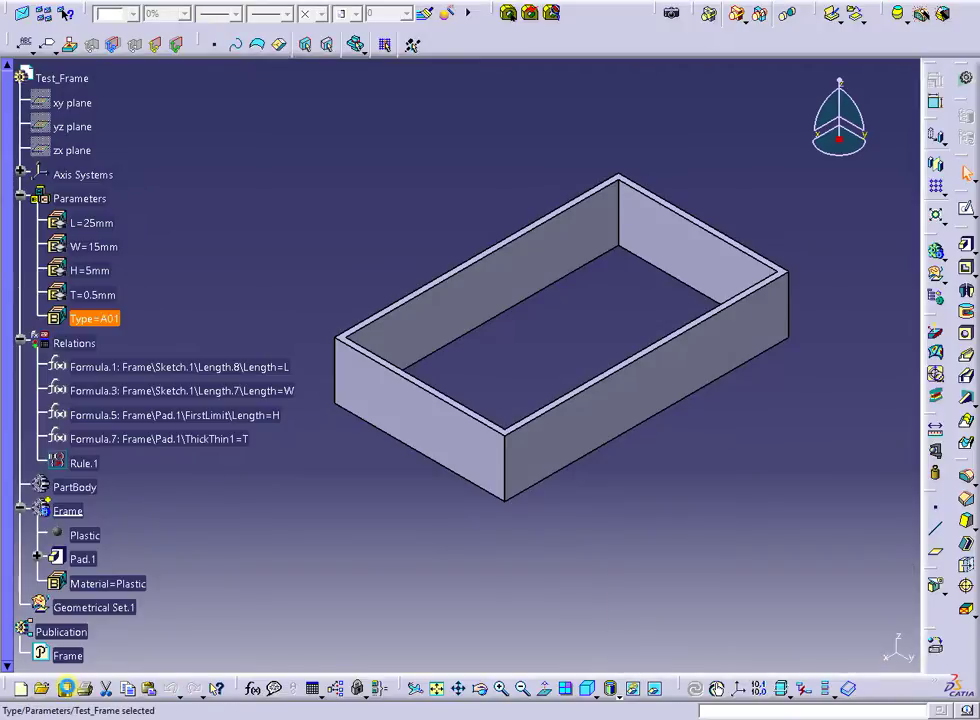